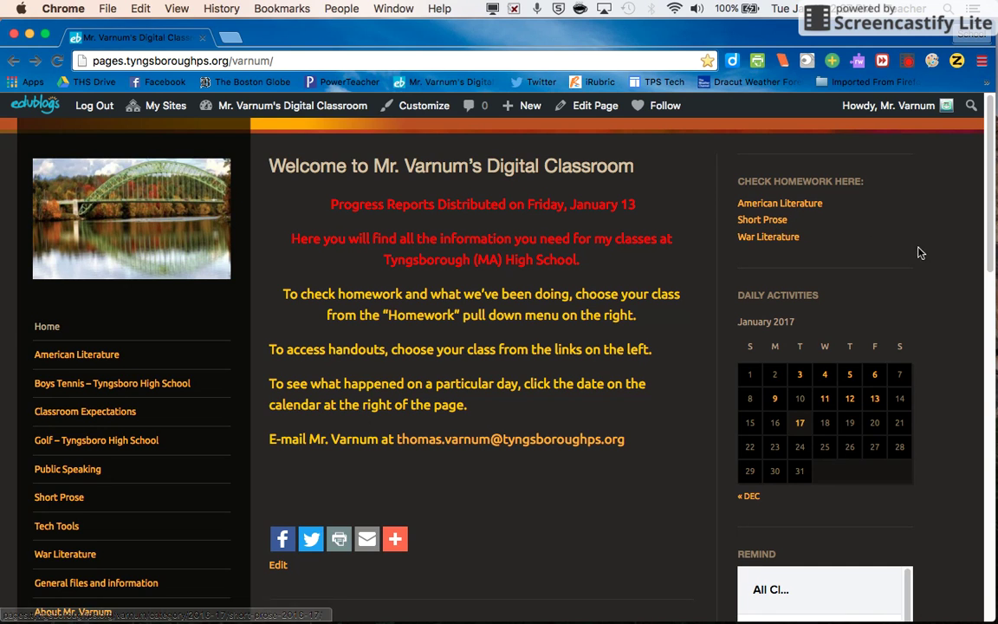
Open the THS Research Databases link in the Research section of the class website.
scroll(922, 258, "down", 1)
scroll(922, 258, "down", 10)
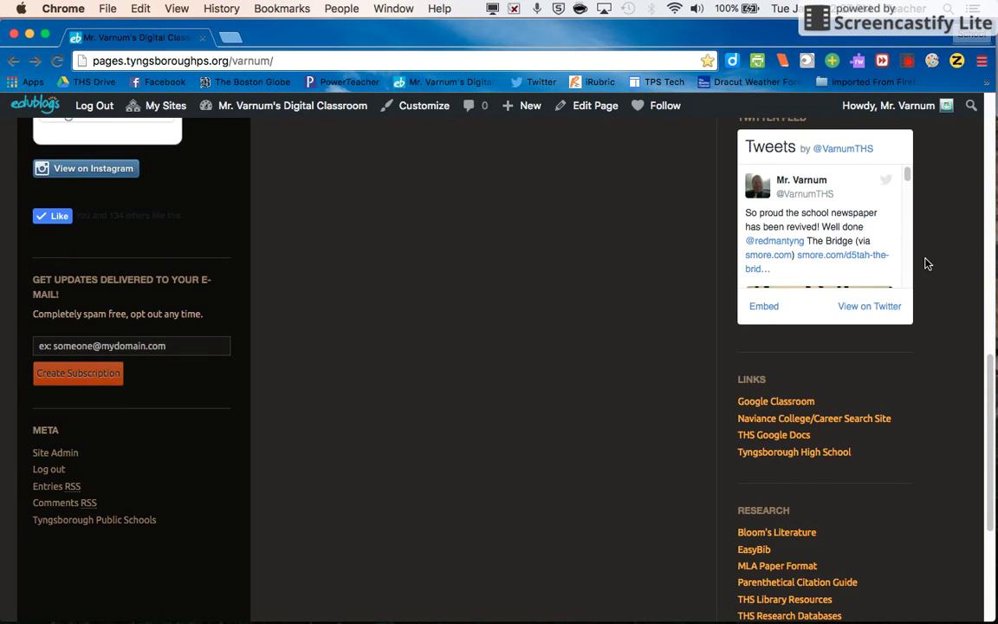
scroll(926, 263, "down", 2)
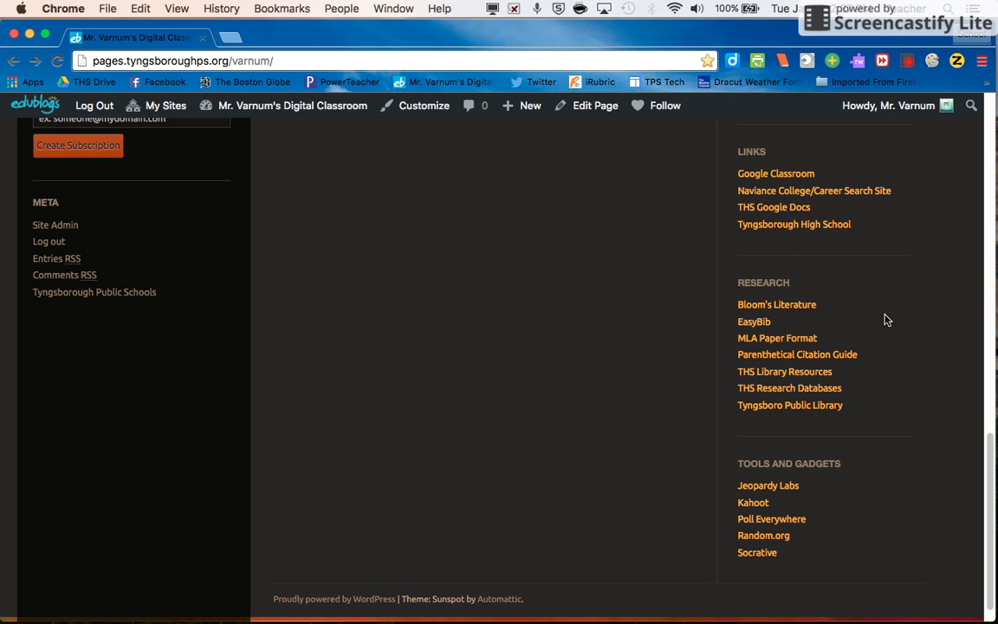
left_click(786, 391)
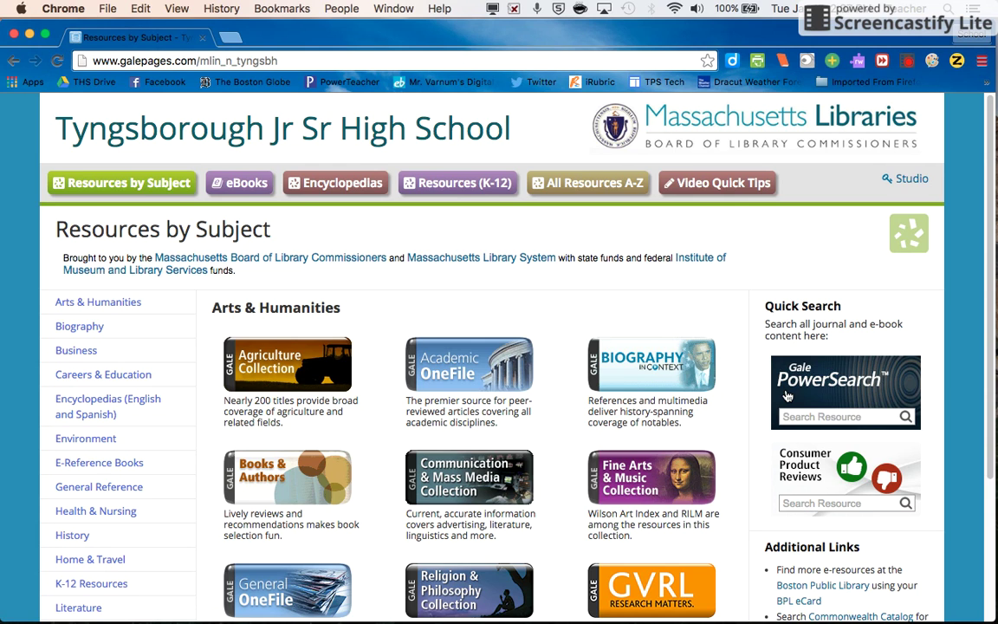
Open the Gale Biography in Context database from the Arts & Humanities resources.
scroll(786, 395, "down", 1)
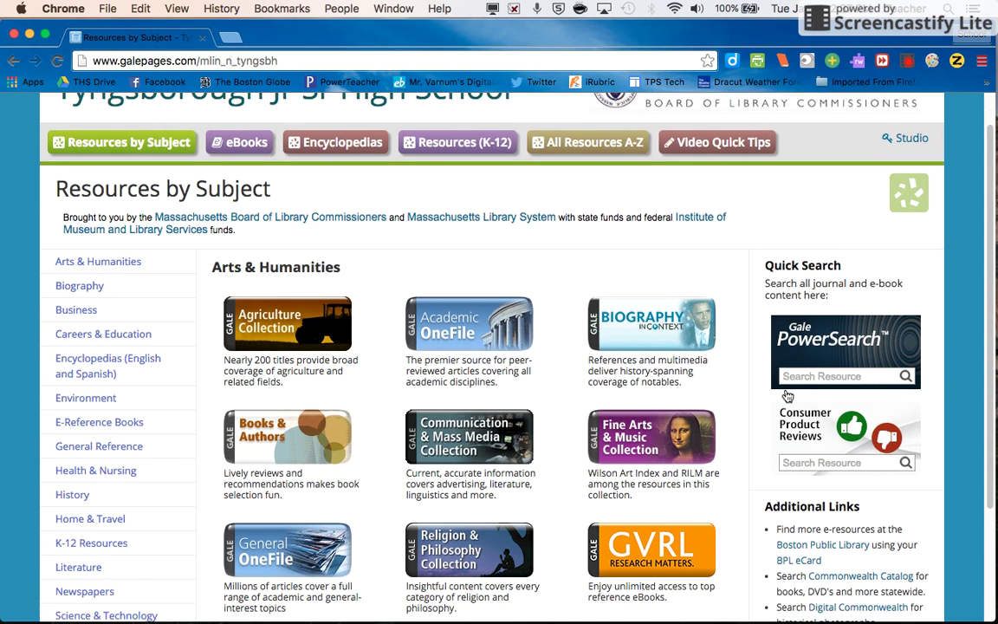
scroll(786, 395, "down", 2)
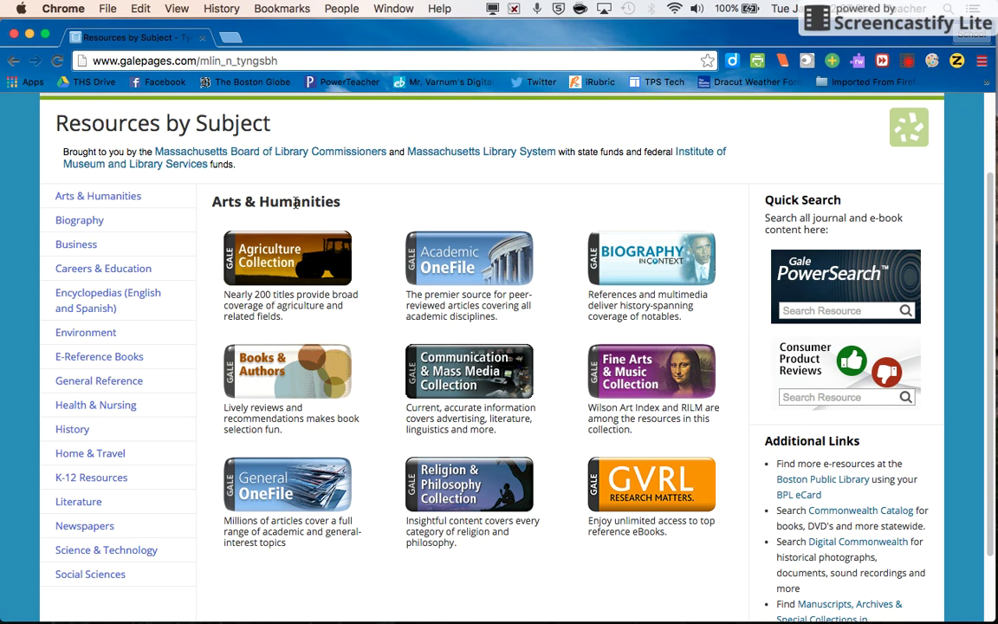
left_click(656, 268)
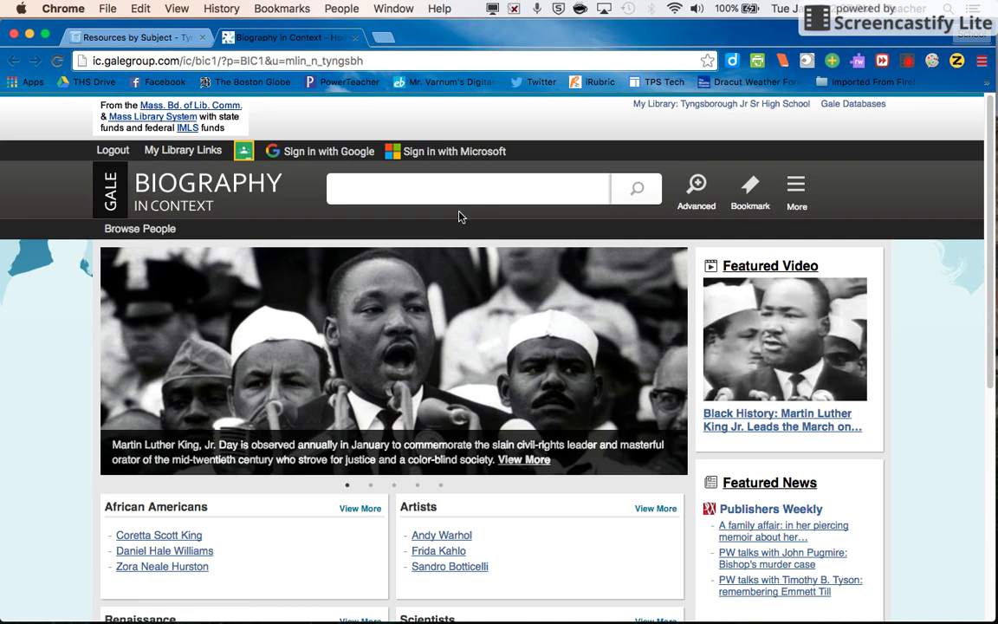
Sign in to Biography in Context with the school Google account, entering the account password.
left_click(319, 152)
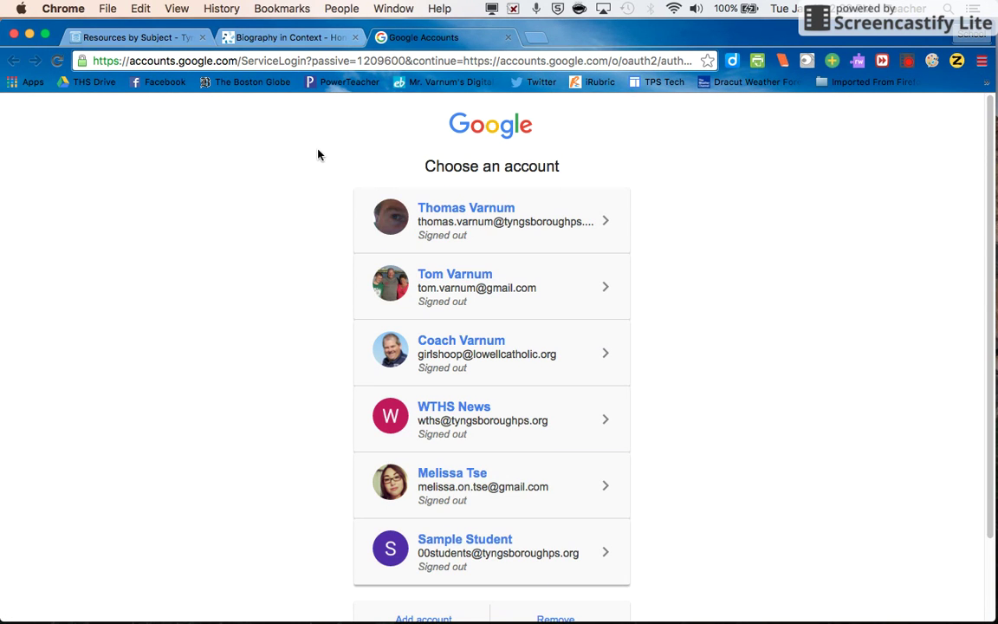
left_click(479, 224)
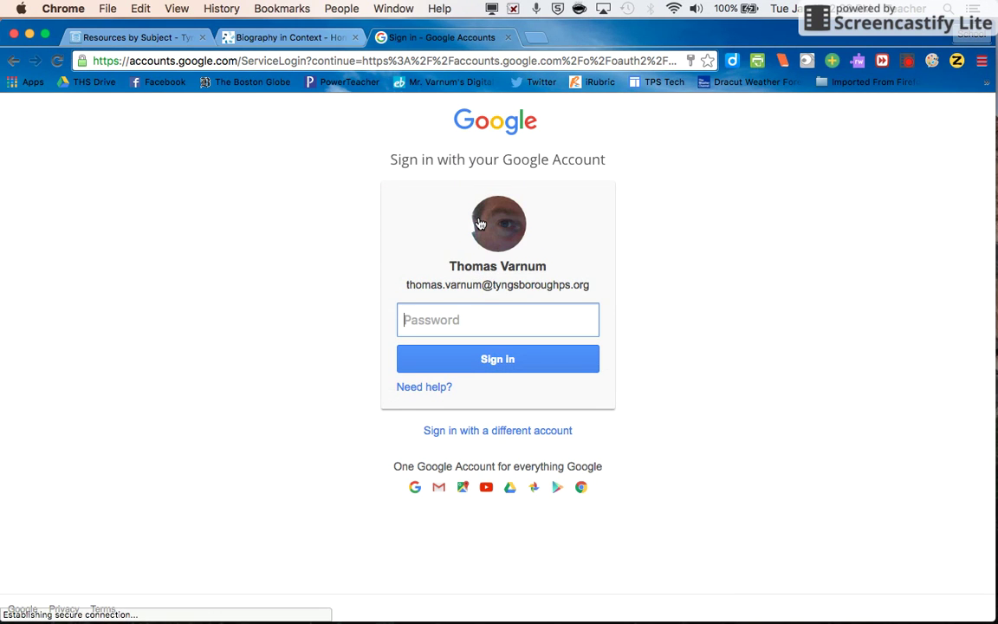
type("•••••••••••")
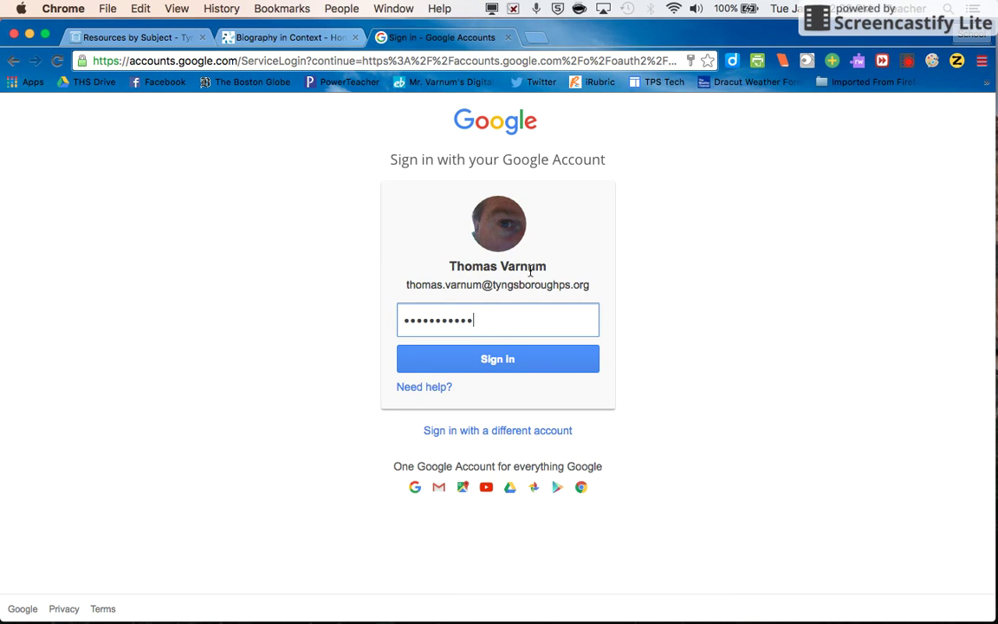
left_click(506, 359)
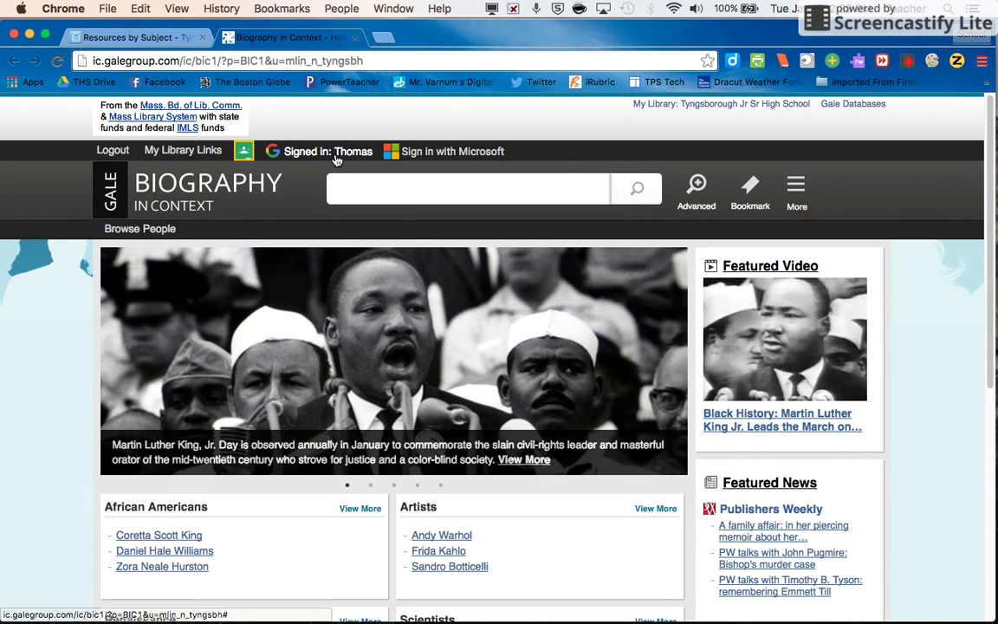
Search the database for "wallace stevens" and open the suggested Wallace Stevens topic page.
left_click(376, 194)
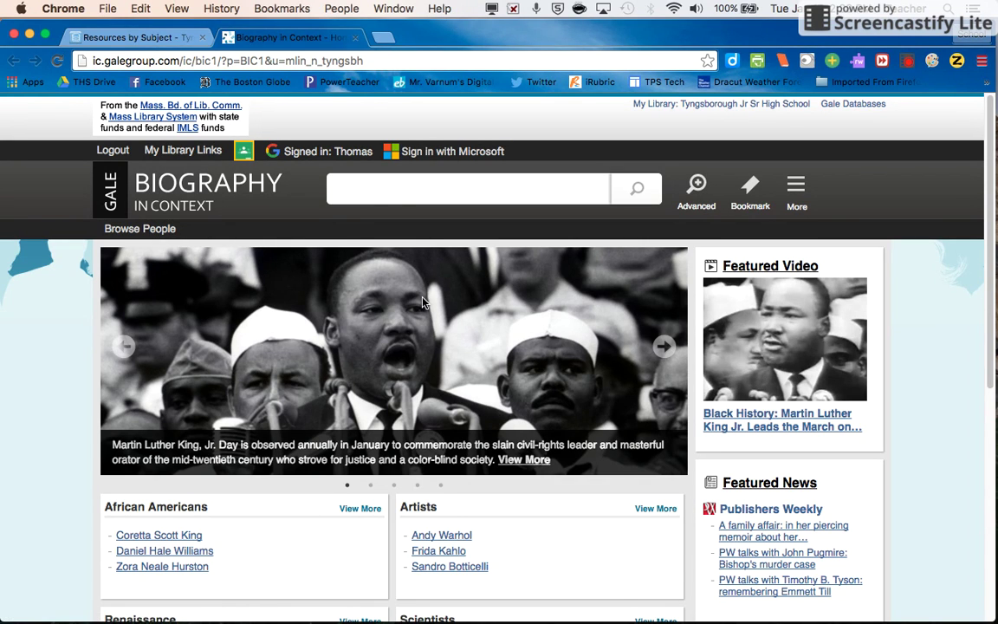
type("wallace stevens")
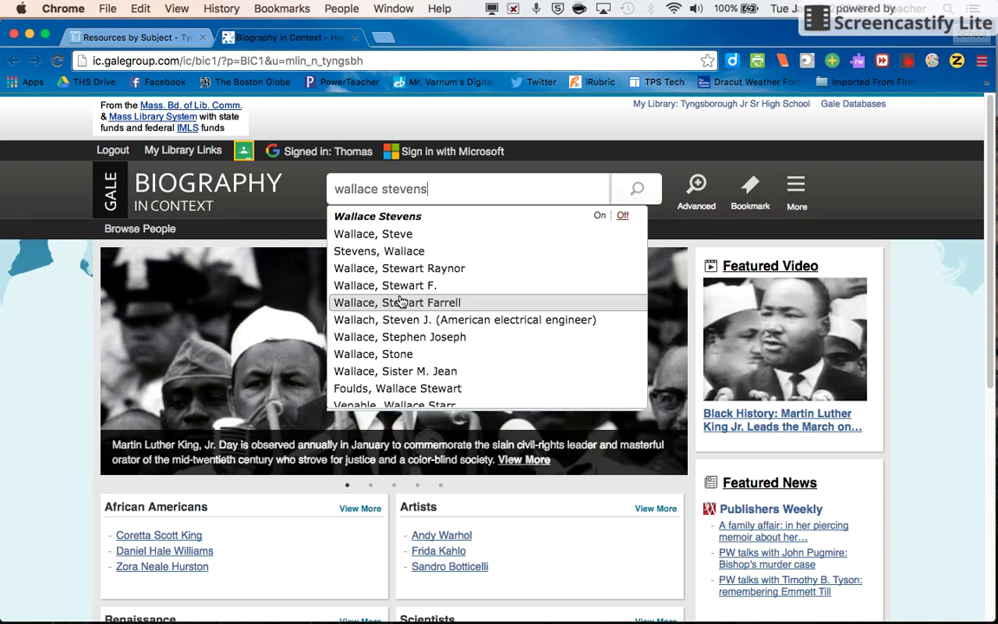
left_click(404, 219)
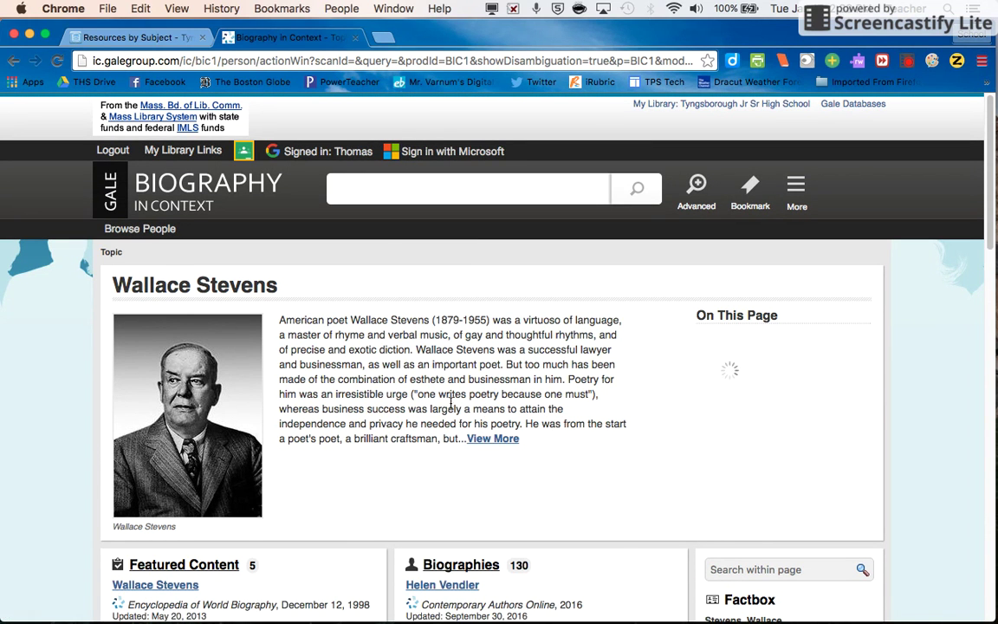
Open the Encyclopedia of World Biography overview article on Wallace Stevens and skim through its text.
scroll(474, 390, "down", 5)
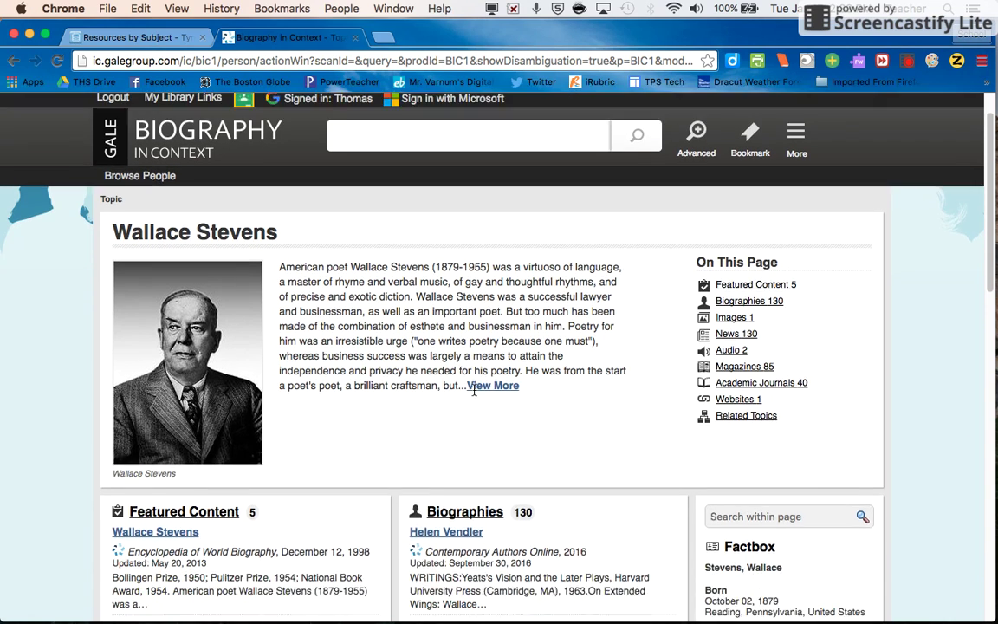
scroll(474, 390, "down", 2)
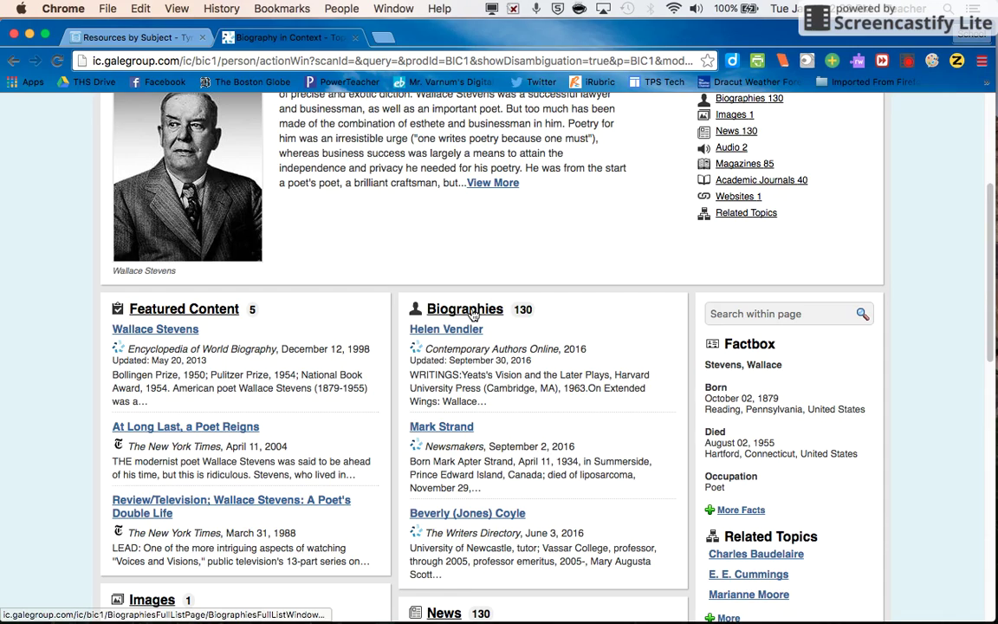
scroll(477, 329, "down", 5)
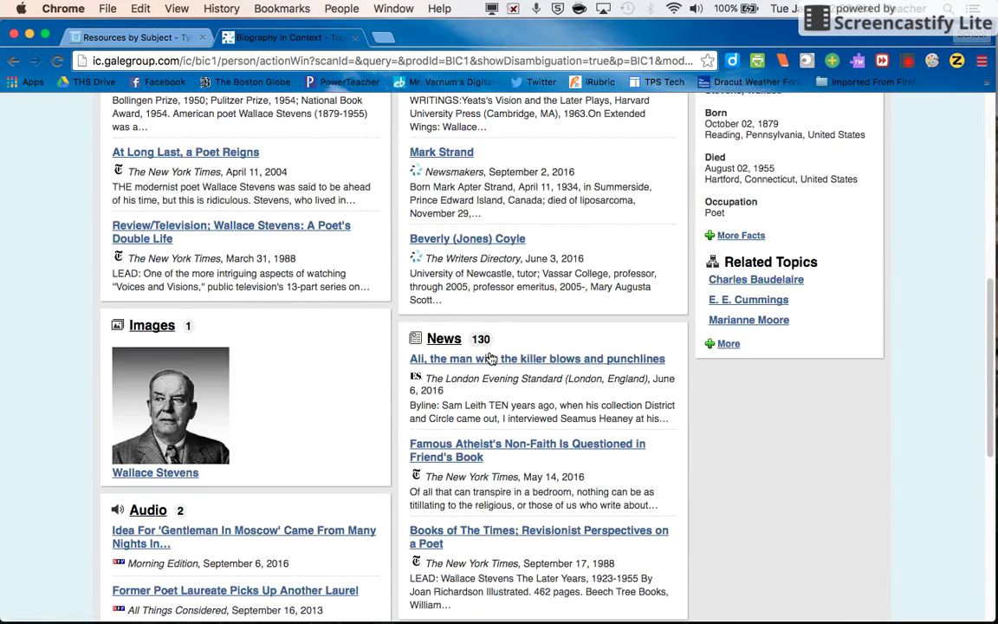
scroll(490, 358, "down", 1)
scroll(490, 359, "up", 7)
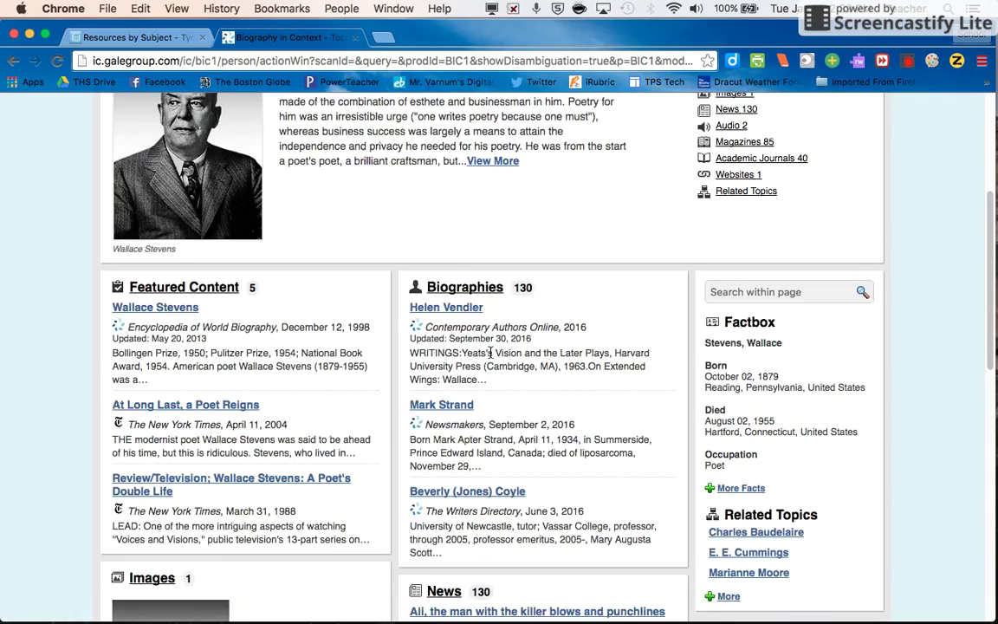
left_click(494, 292)
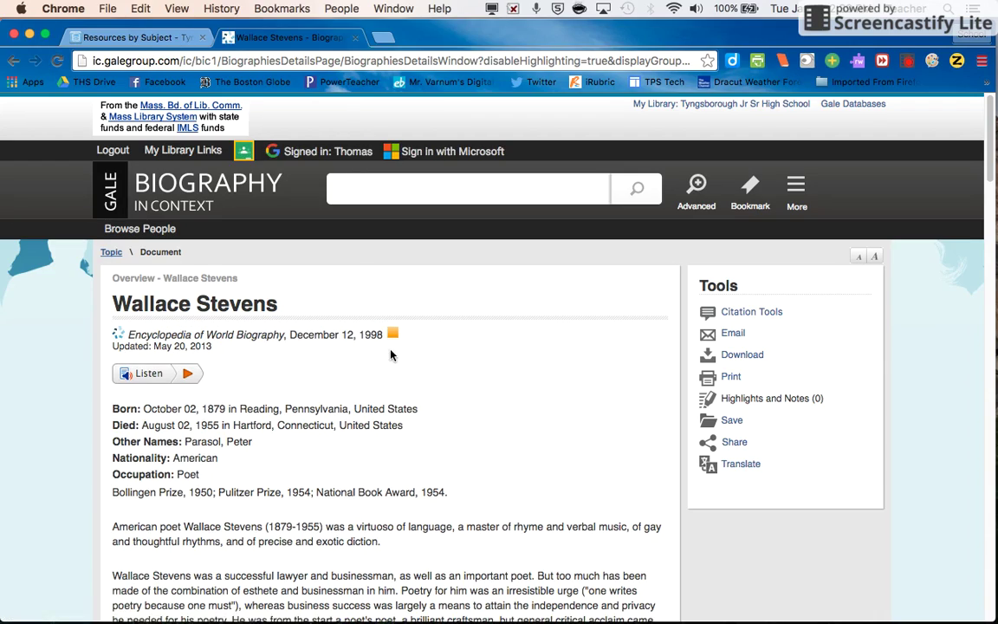
scroll(478, 384, "down", 10)
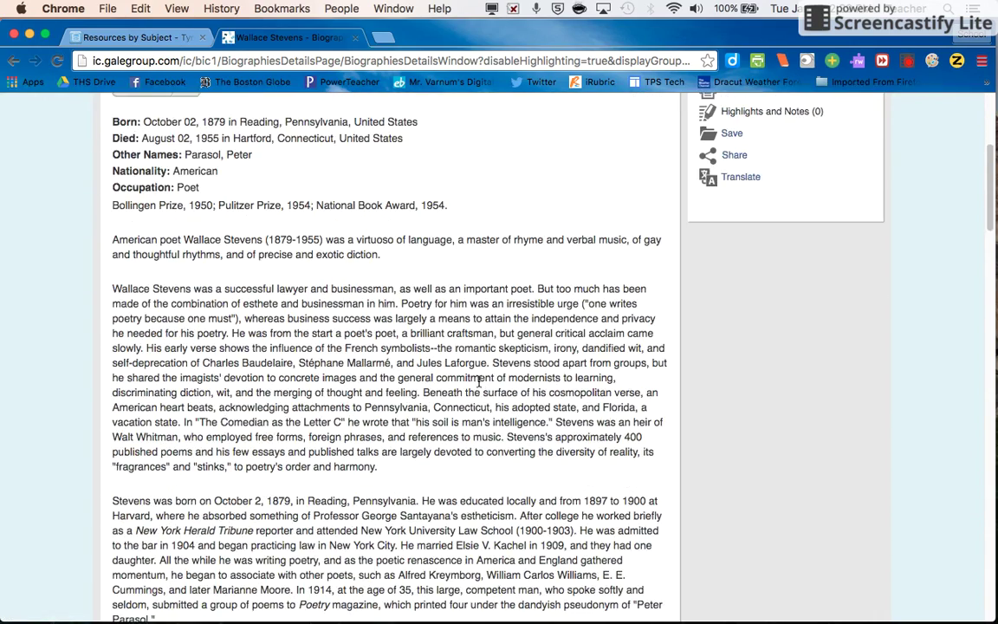
scroll(478, 381, "down", 12)
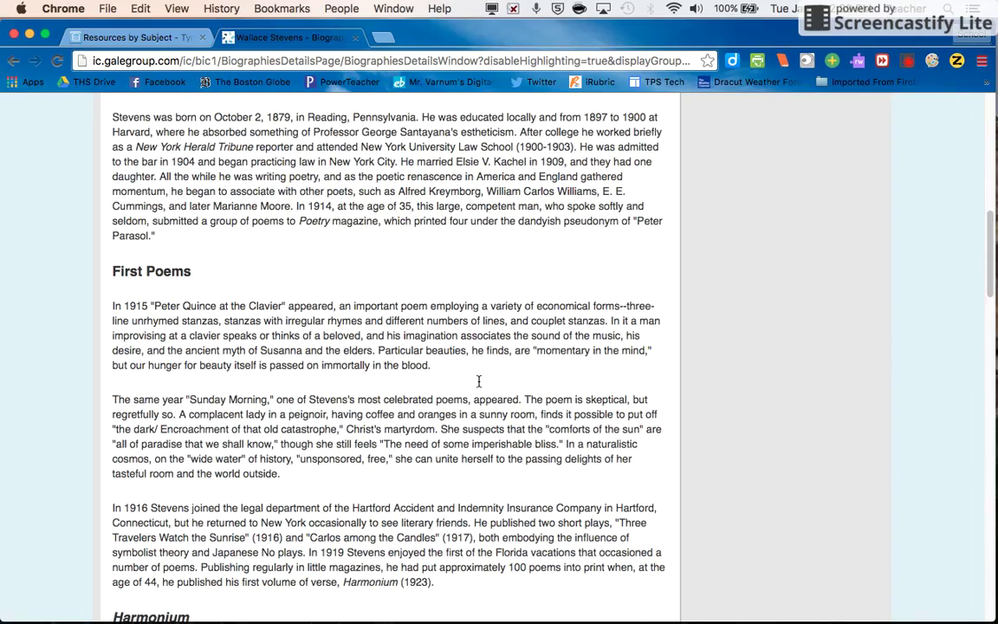
scroll(478, 382, "up", 20)
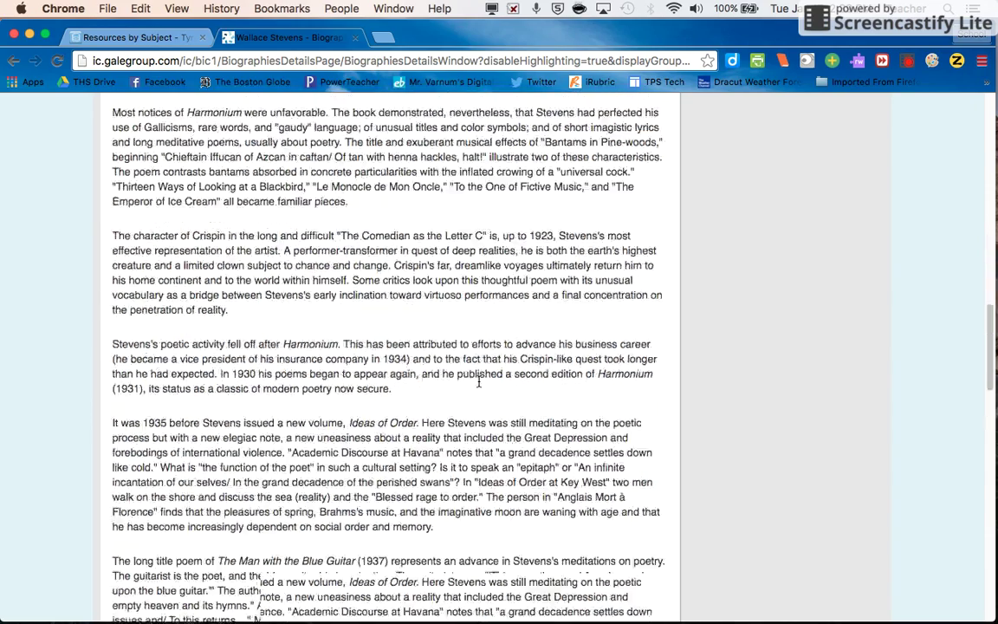
scroll(478, 381, "up", 4)
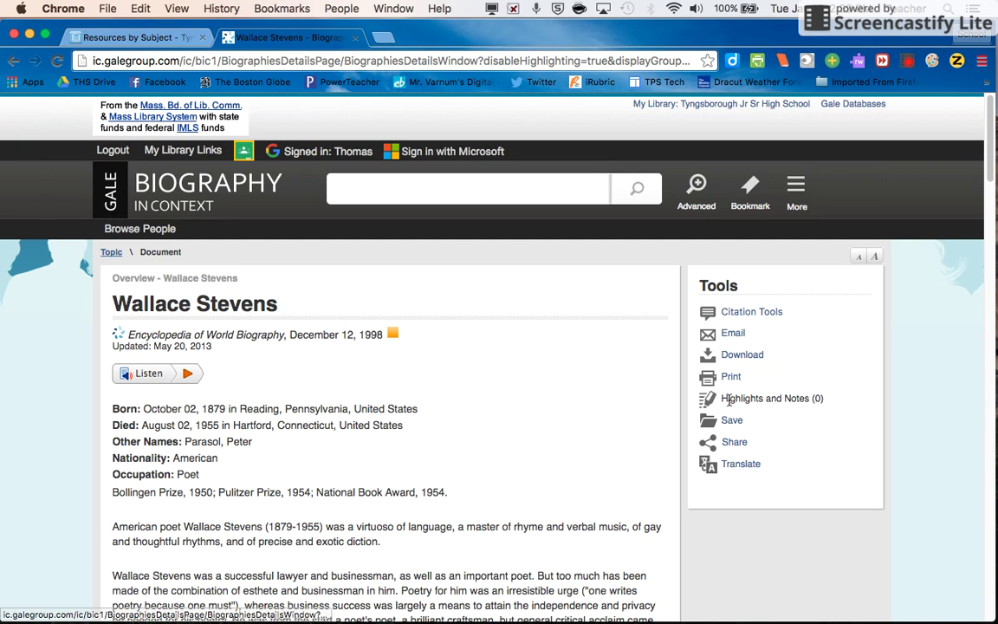
Try to download the article with the Save to Google Drive format option.
left_click(742, 355)
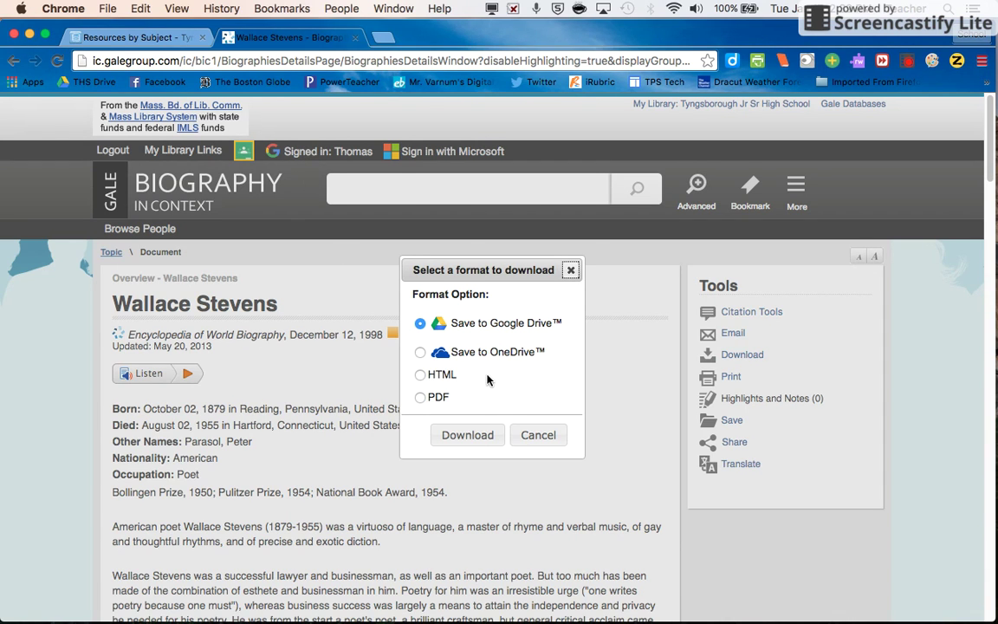
left_click(468, 436)
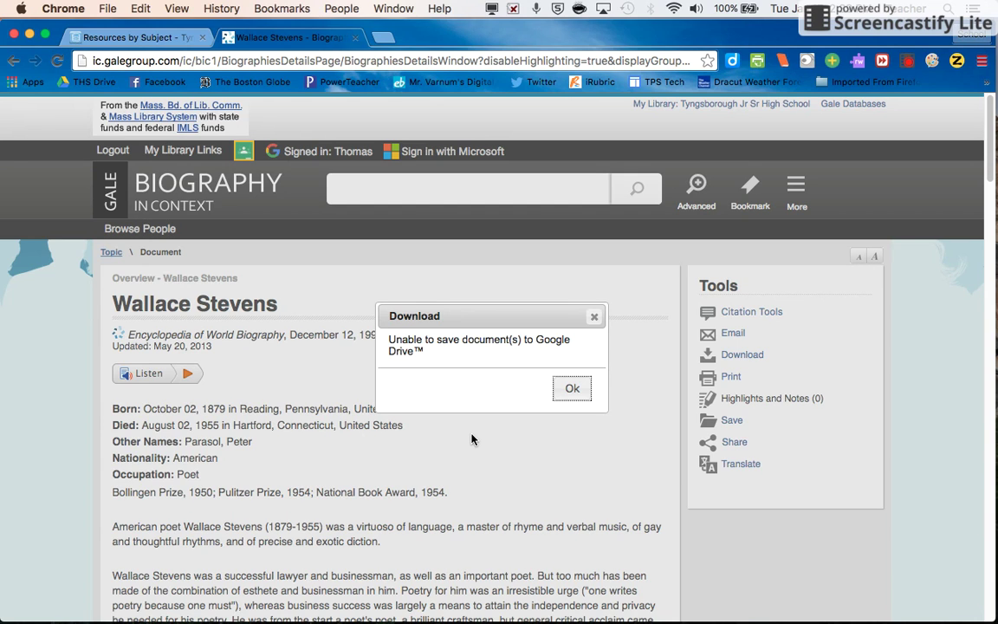
left_click(573, 389)
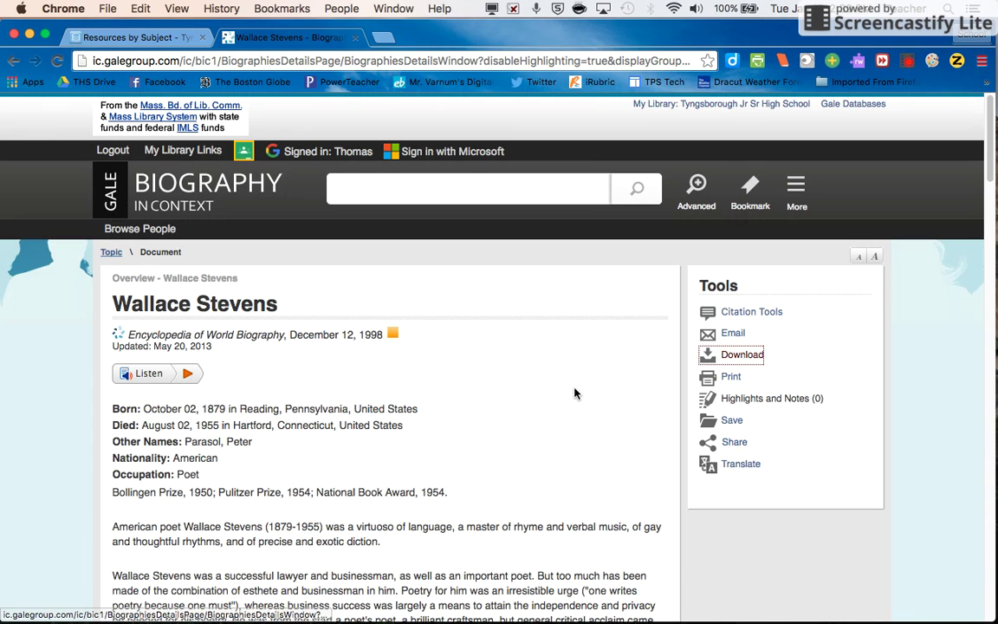
Retry sending the Wallace Stevens article to Google Drive and dismiss the download message.
left_click(742, 356)
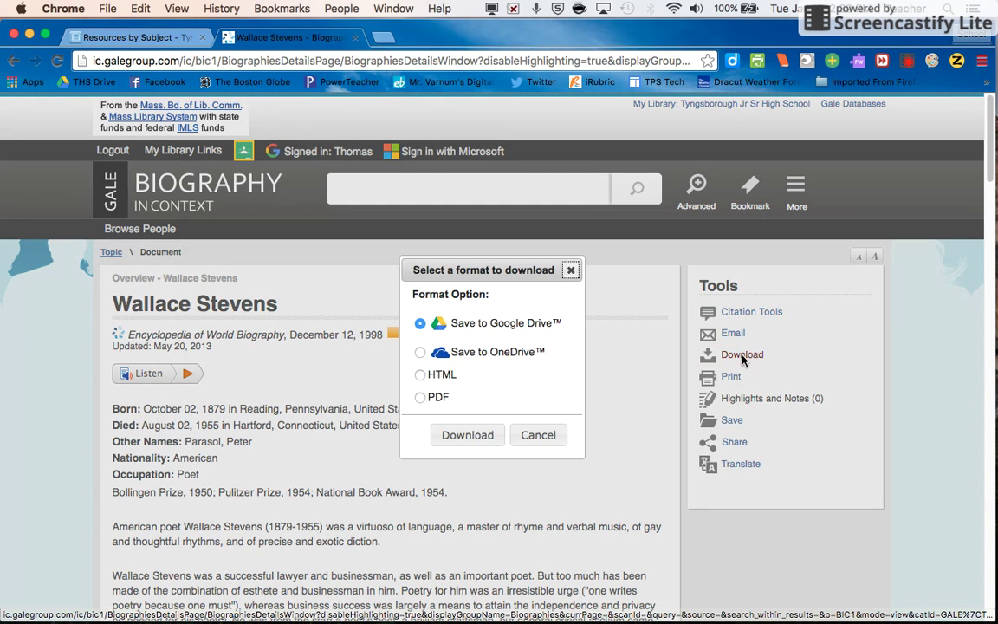
left_click(466, 434)
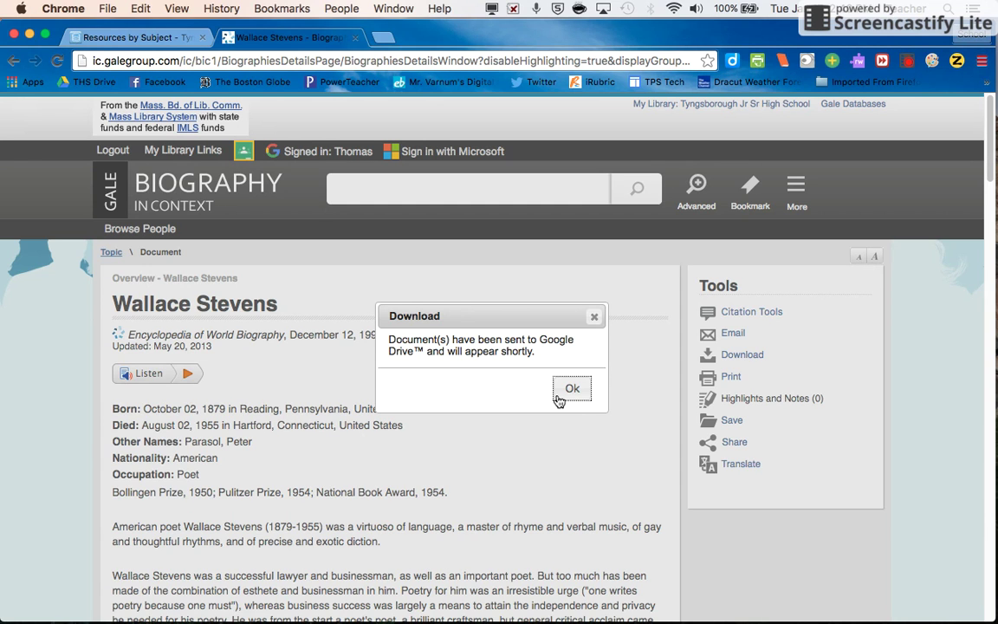
left_click(570, 392)
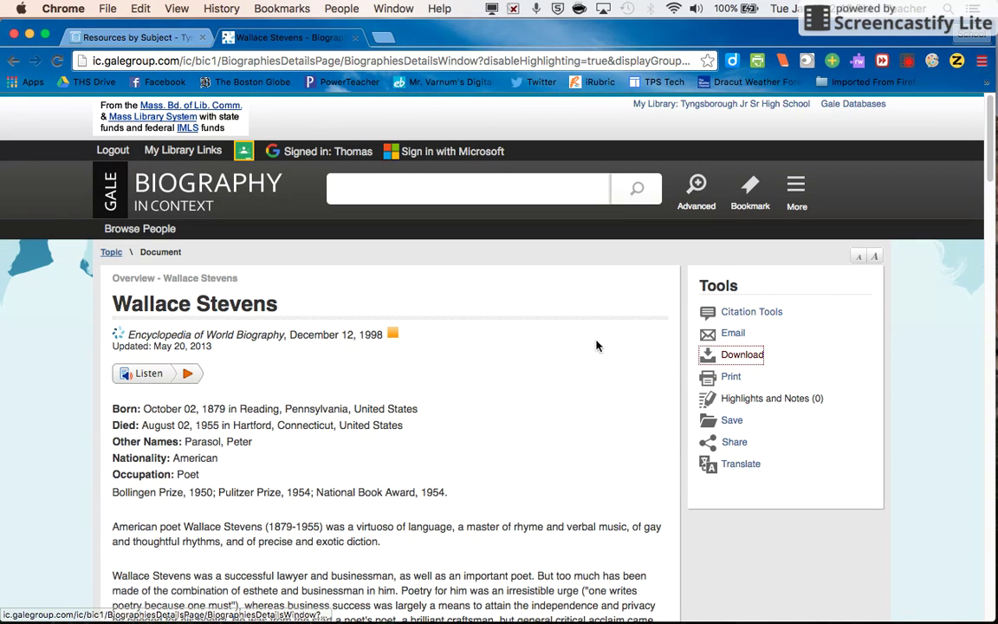
Open the Wallace Stevens document from Google Drive's recent files, using a new browser tab, and review it through its last page.
left_click(382, 38)
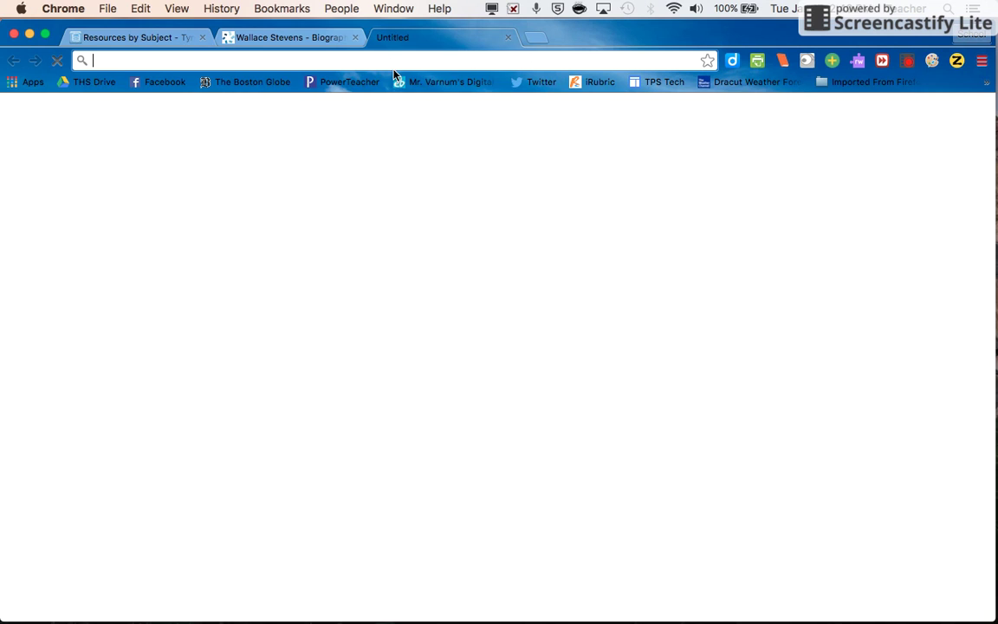
left_click(90, 83)
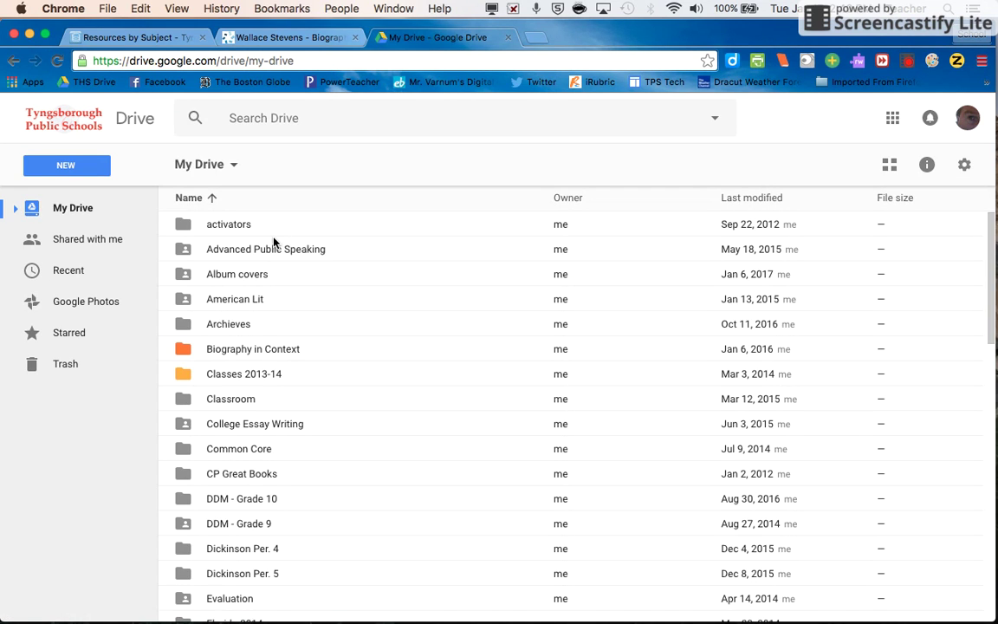
left_click(77, 272)
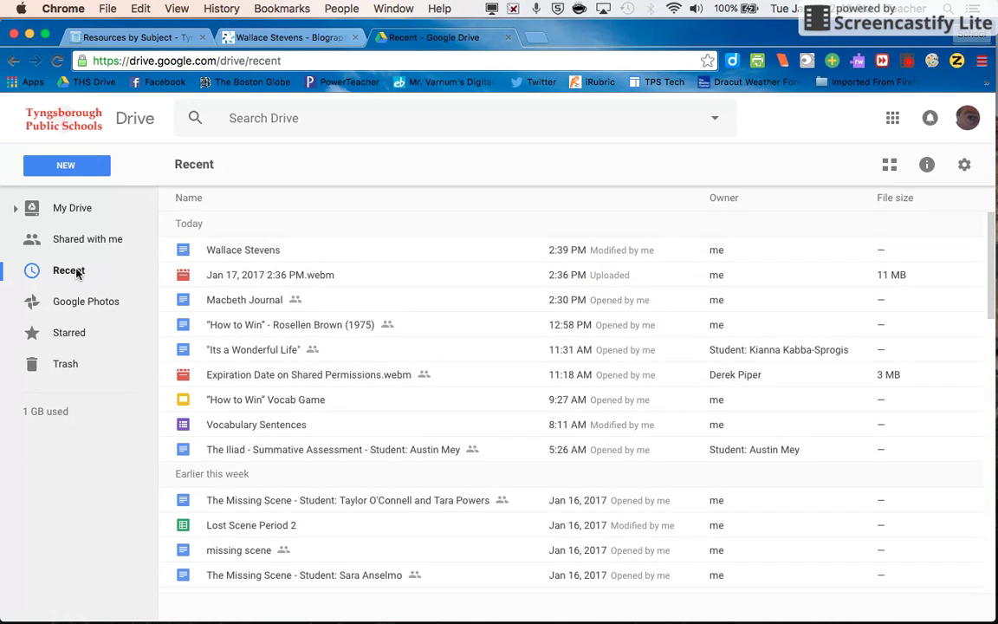
double_click(244, 251)
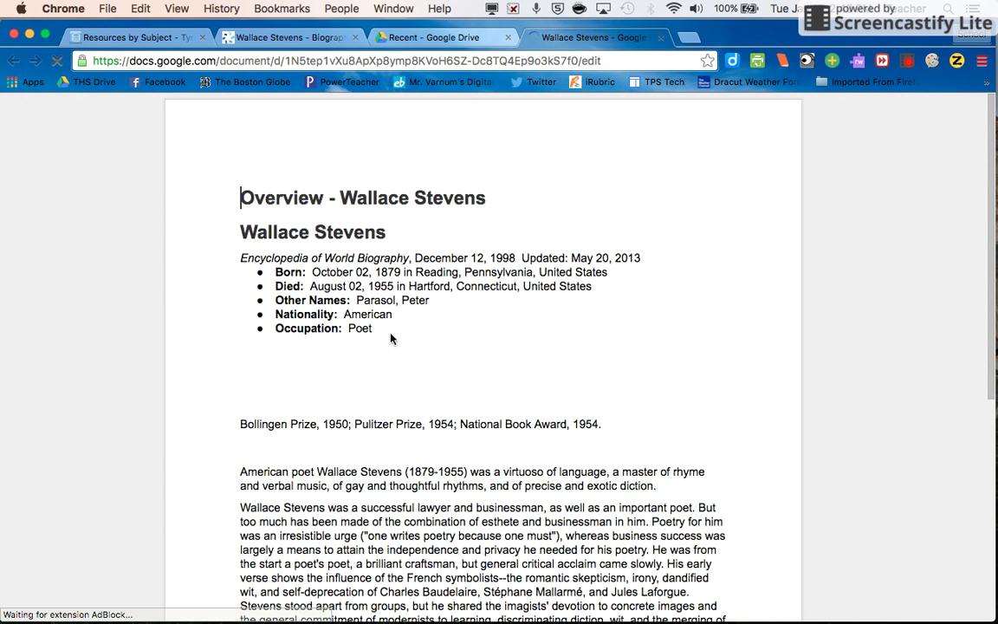
scroll(477, 346, "down", 10)
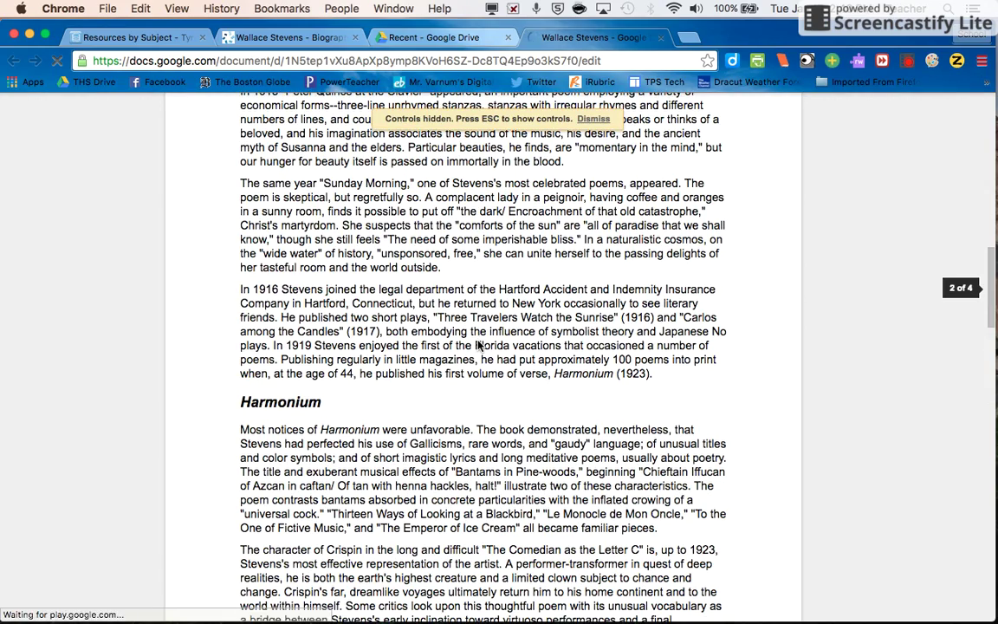
scroll(665, 301, "down", 8)
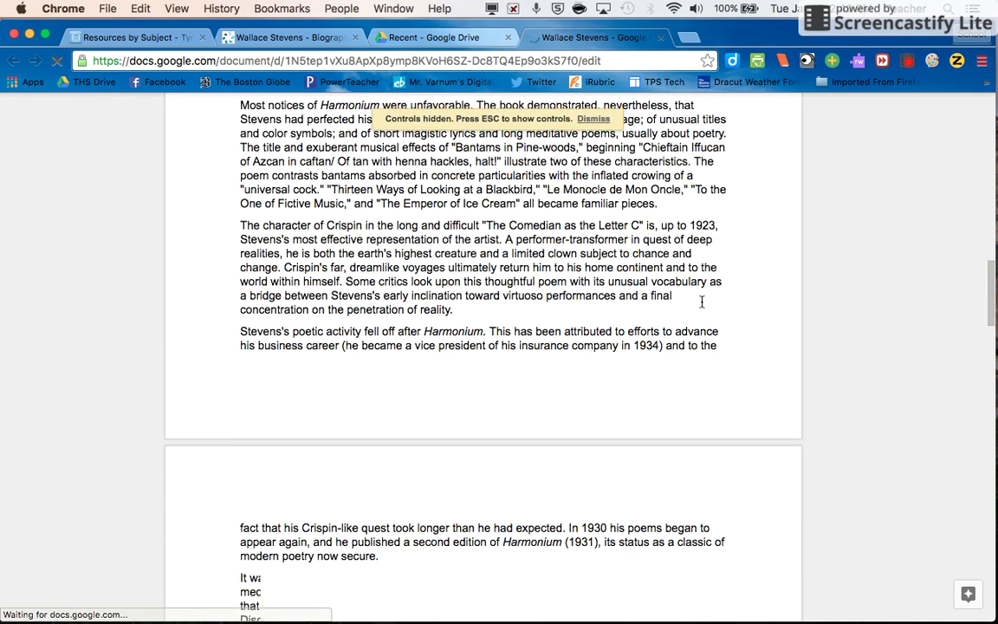
scroll(702, 302, "down", 20)
scroll(701, 302, "down", 15)
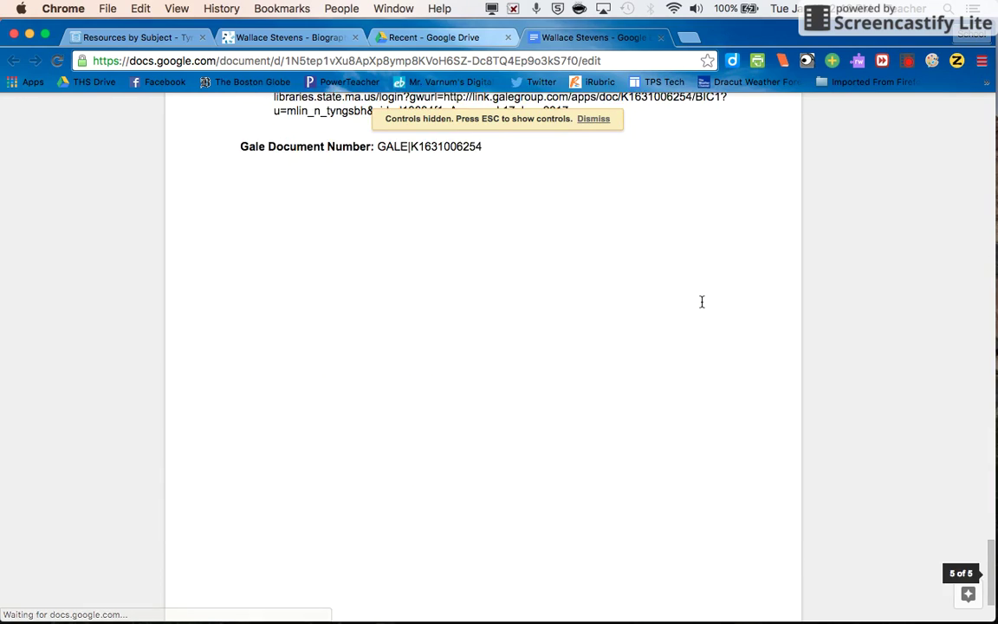
Examine the source citation at the end of the Wallace Stevens document, highlighting it briefly, and return to the document's beginning.
scroll(701, 302, "up", 3)
scroll(702, 302, "up", 4)
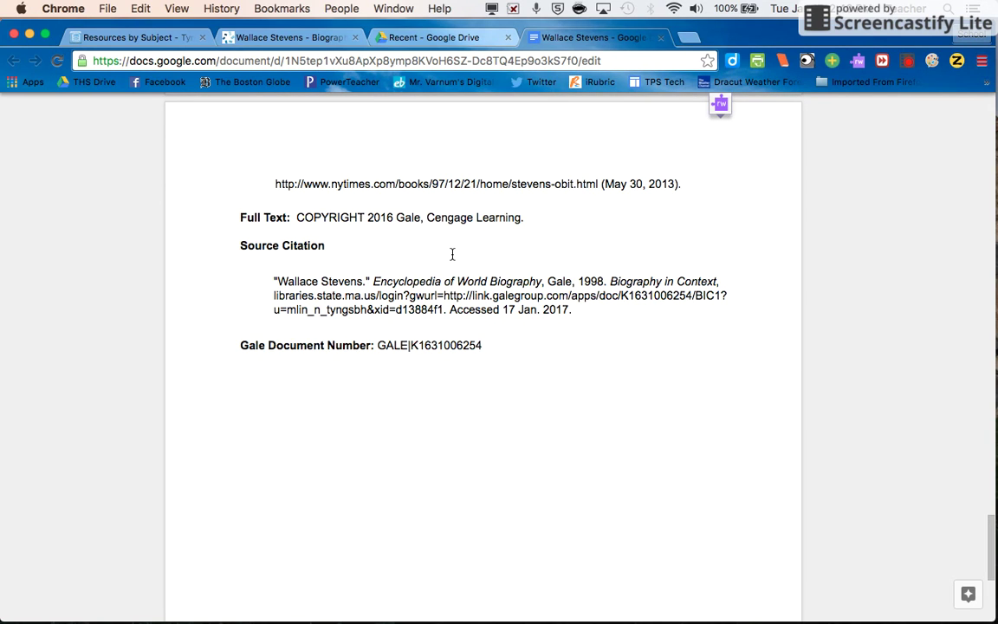
left_click_drag(274, 282, 578, 309)
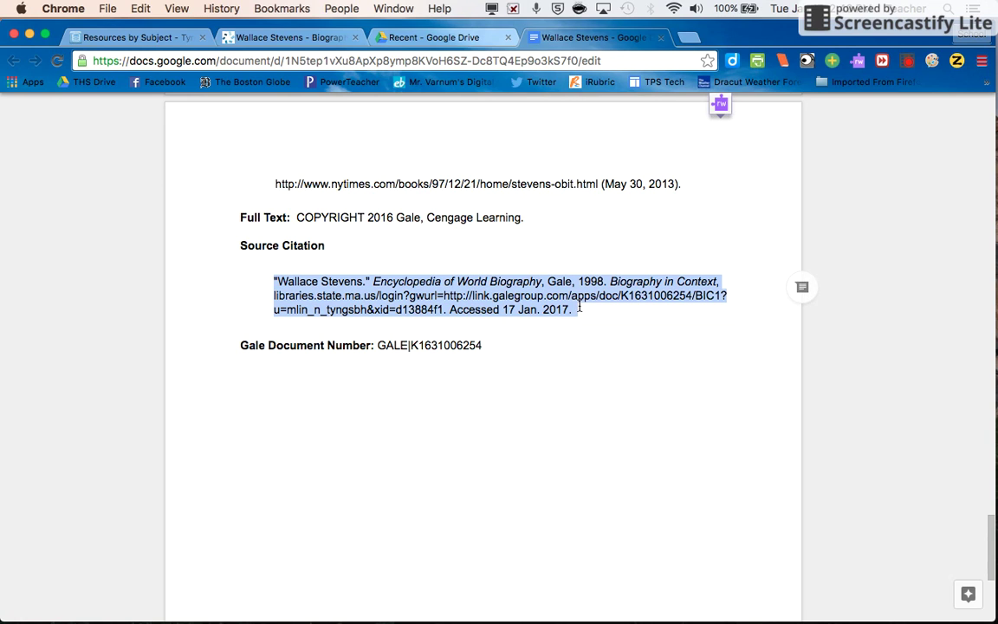
left_click(682, 346)
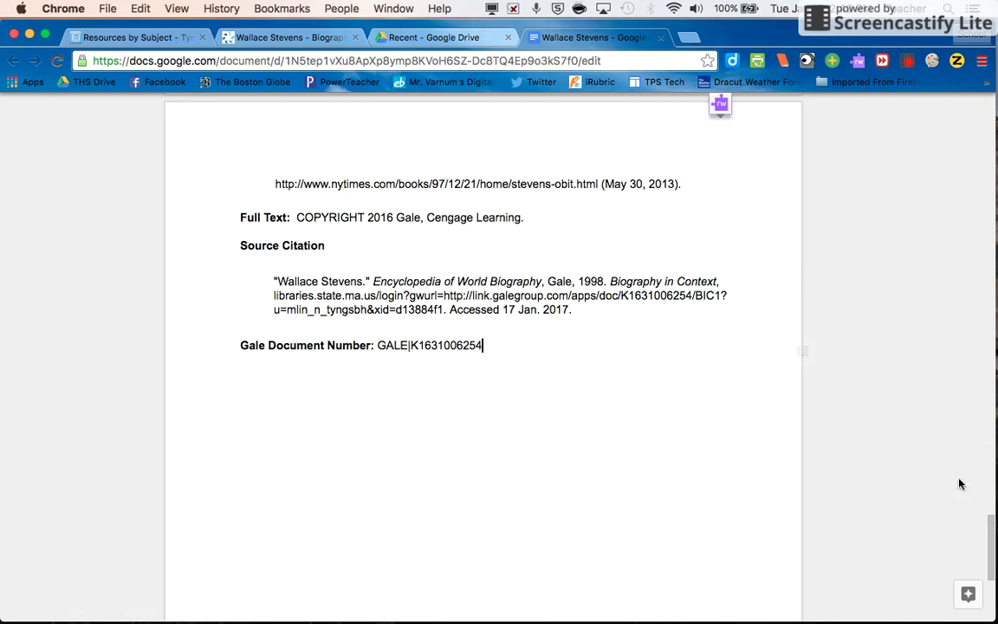
left_click_drag(993, 520, 993, 98)
left_click(760, 167)
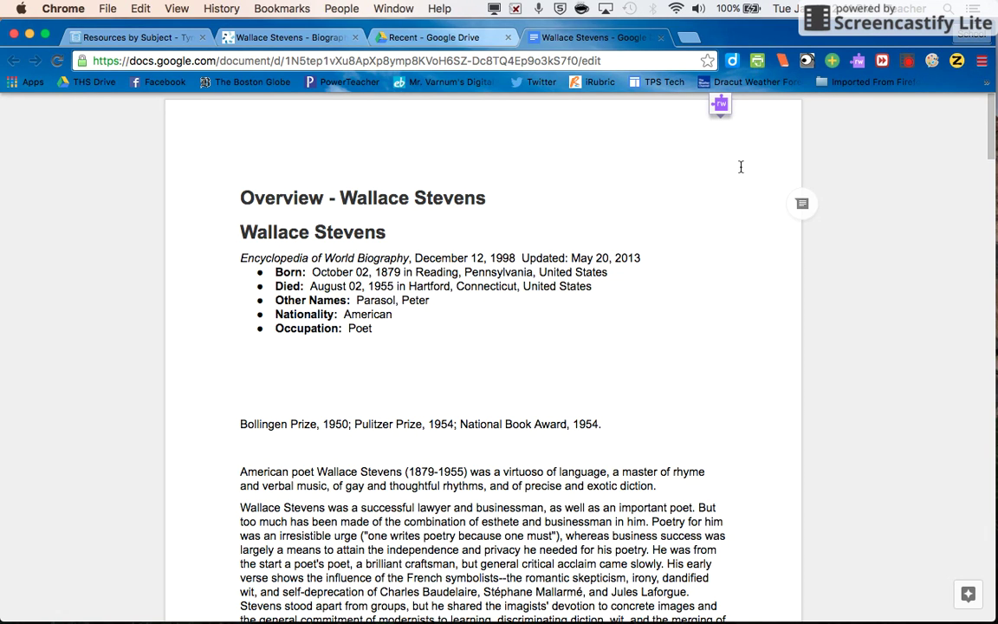
Switch to Google Drive and create a new folder named Wallace Stevens.
left_click(391, 37)
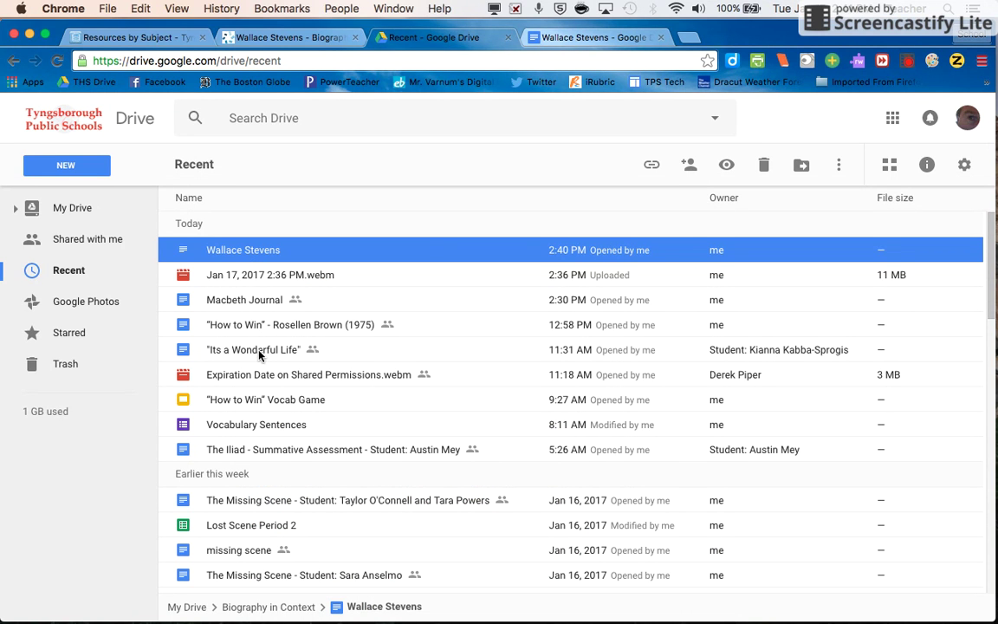
left_click(68, 168)
left_click(80, 195)
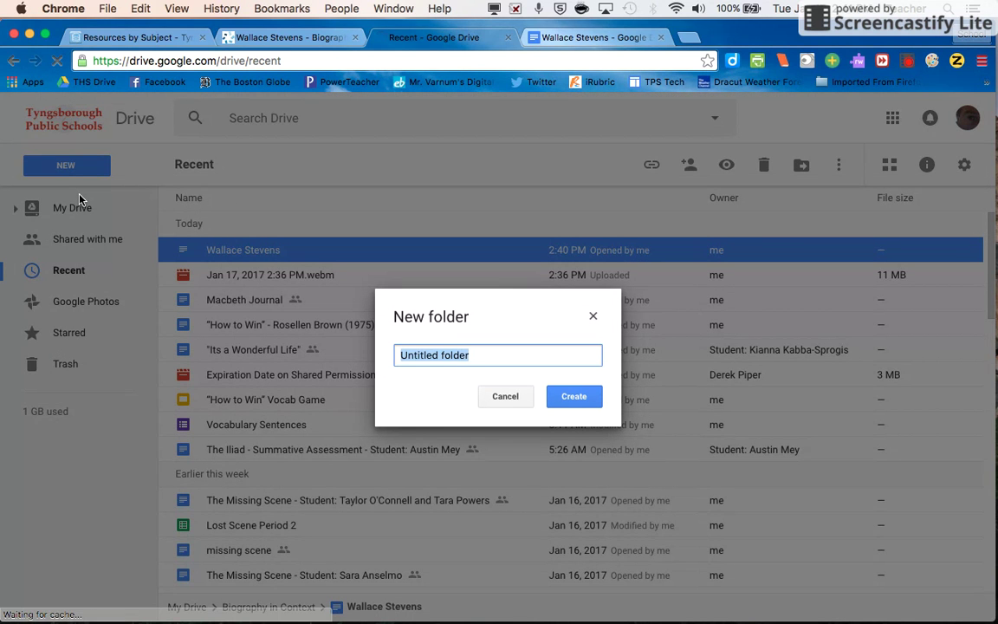
type("Wall")
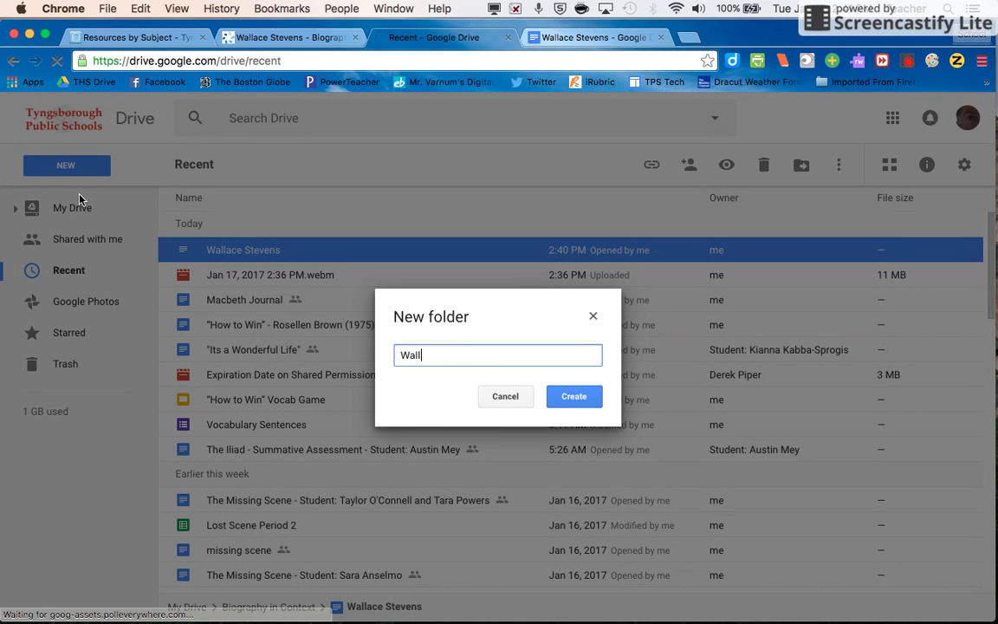
type("ace Stevens")
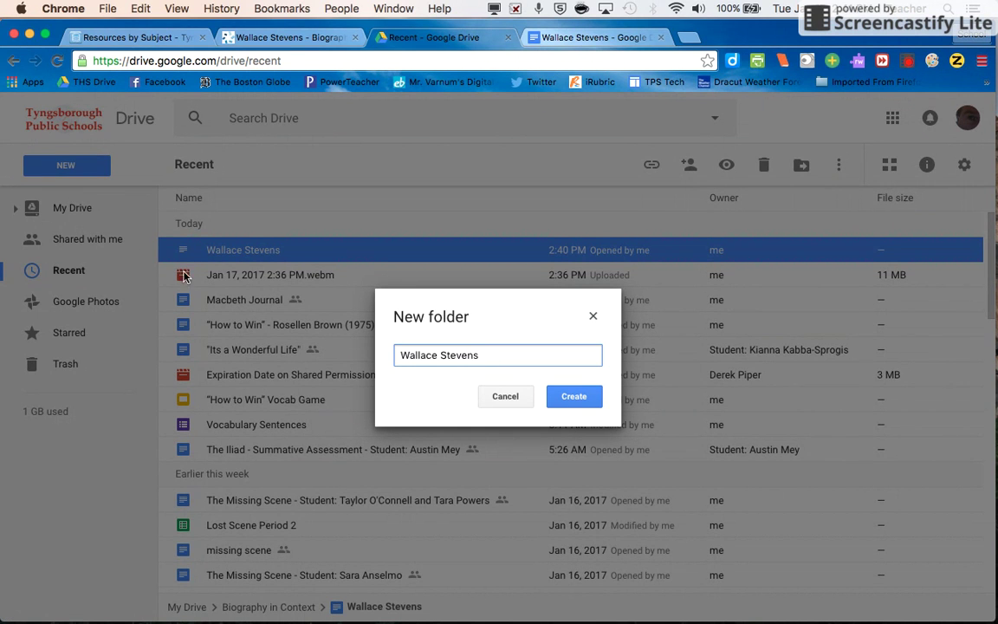
left_click(576, 397)
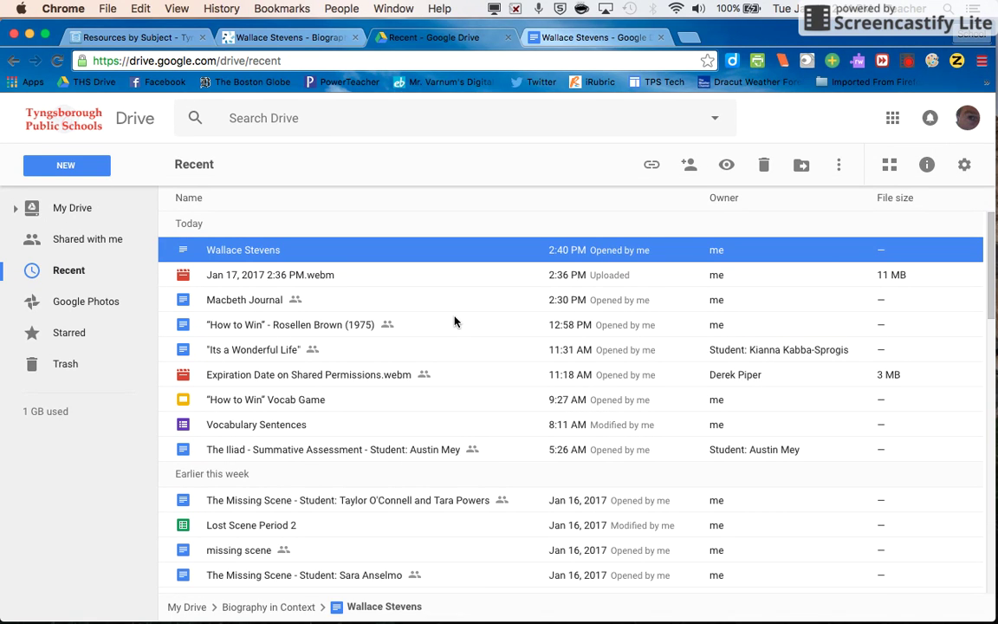
Move the Wallace Stevens document from the recent files into the Wallace Stevens folder under My Drive and open that folder.
left_click(14, 208)
left_click_drag(137, 215, 177, 558)
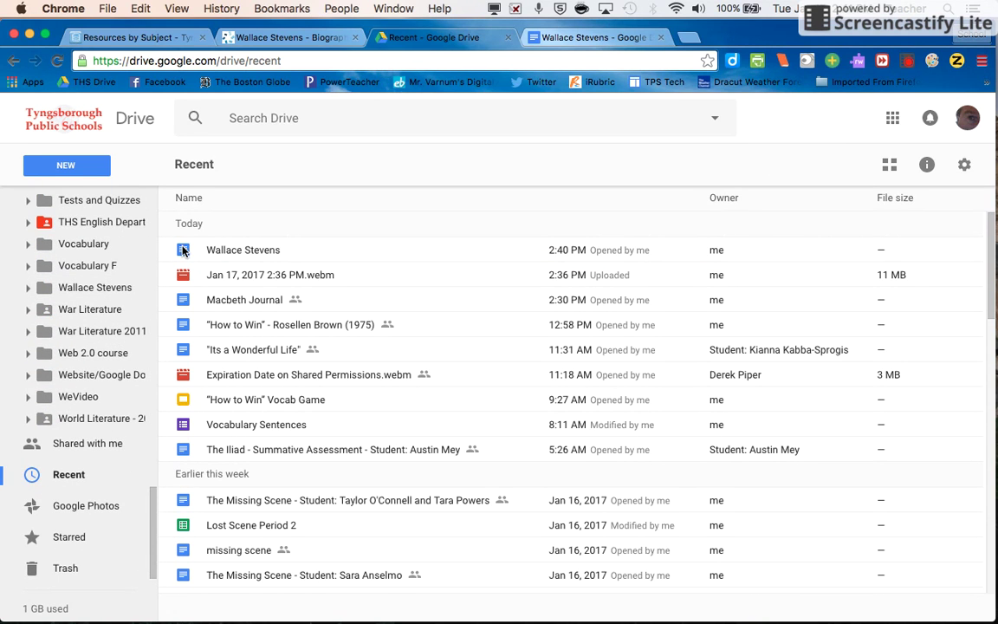
left_click_drag(183, 250, 100, 292)
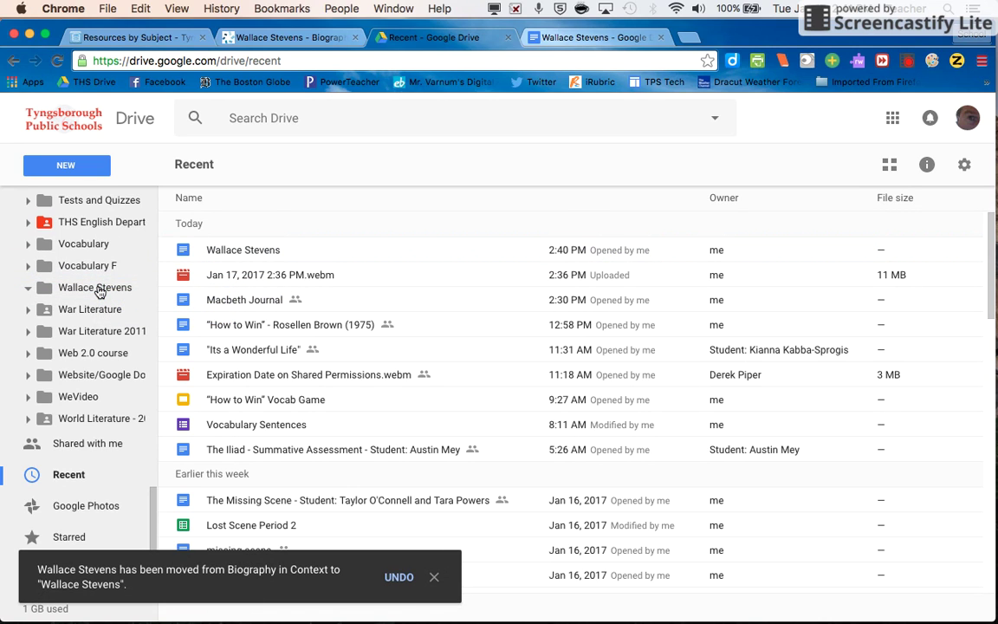
left_click(100, 292)
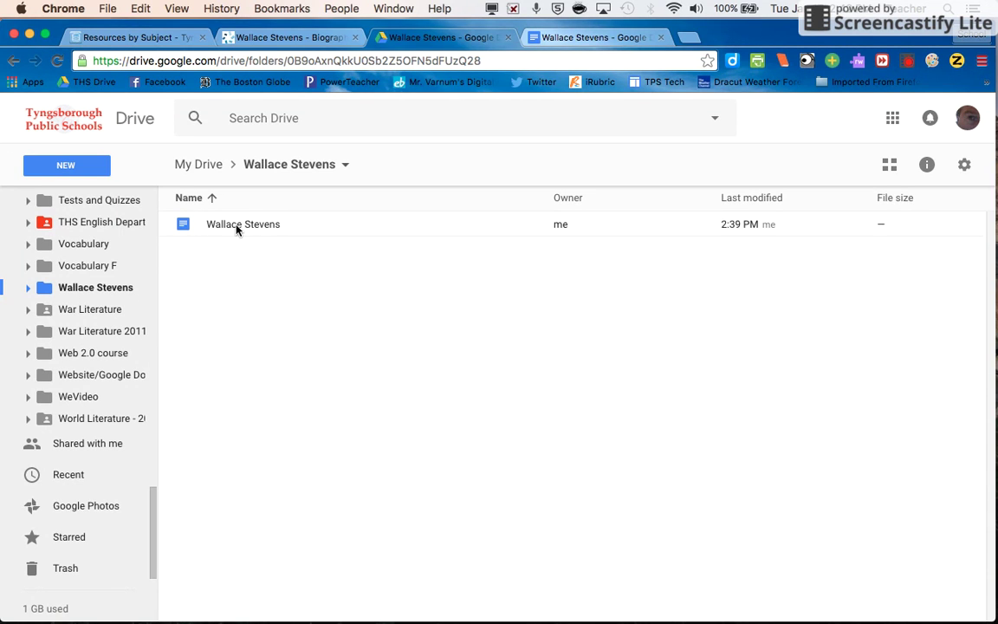
Return to the open Wallace Stevens document and hide the rw extension's tab above the page.
left_click(592, 38)
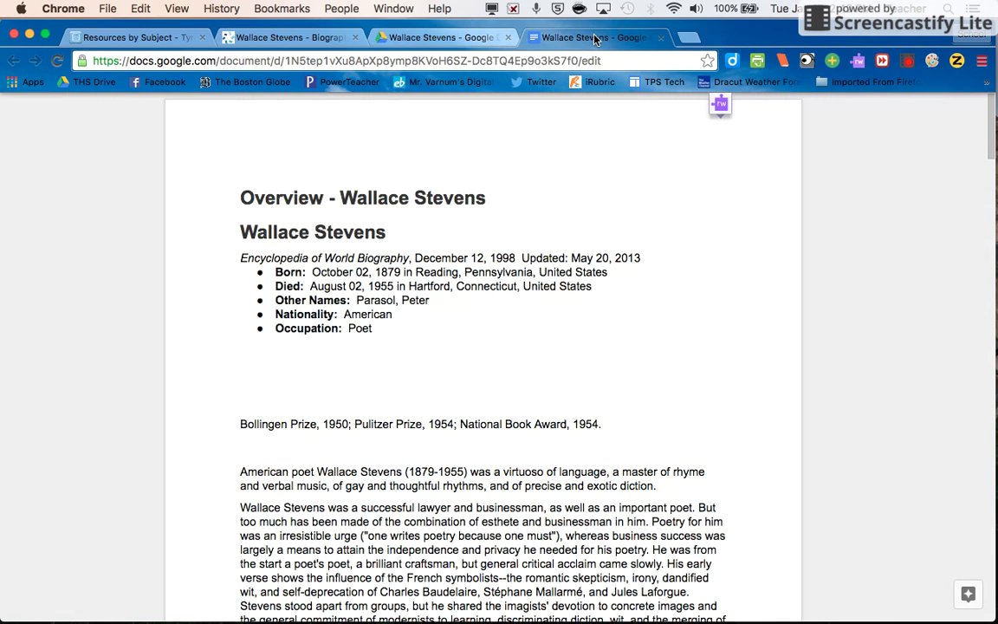
left_click(858, 62)
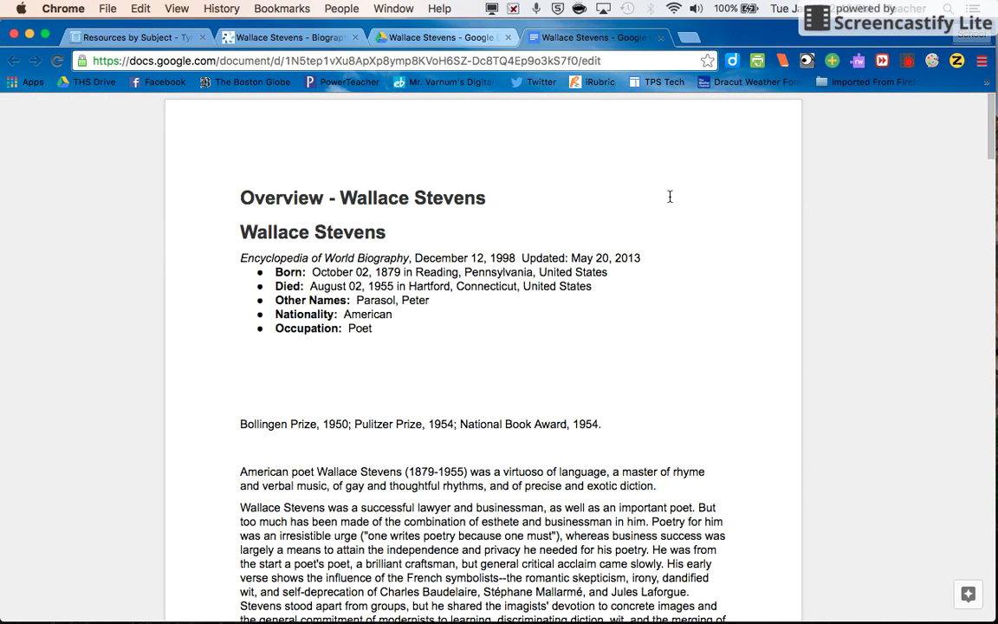